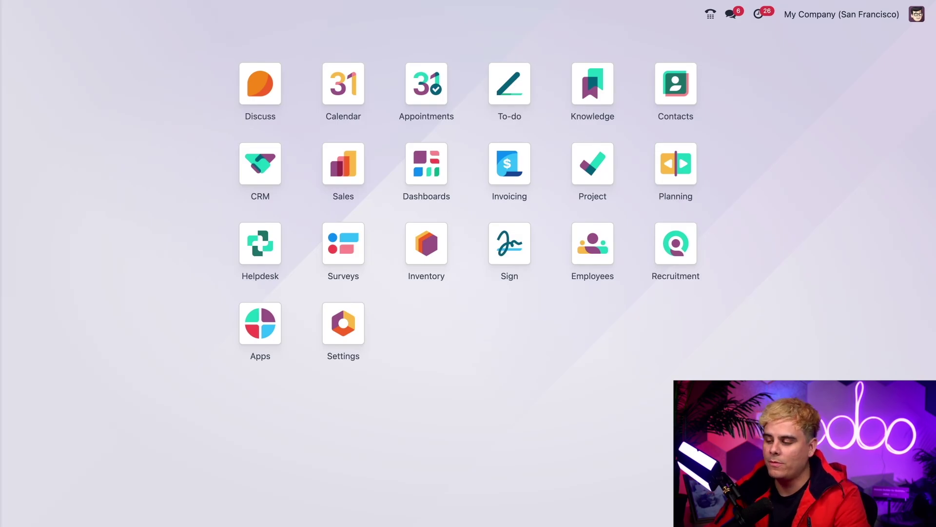
# - Filter the softphone's Contacts list by the contact's name down to a single match
pyautogui.click(710, 14)
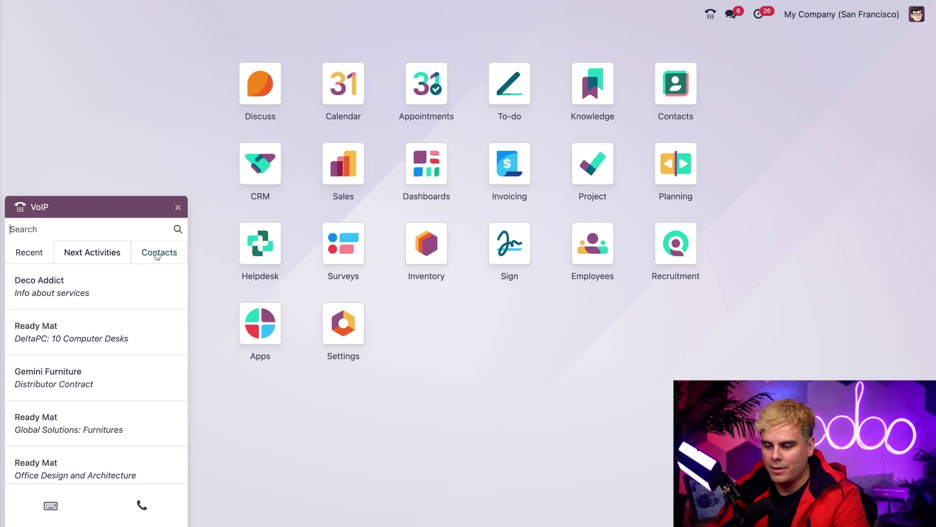
pyautogui.click(157, 255)
pyautogui.scroll(-3, 117, 365)
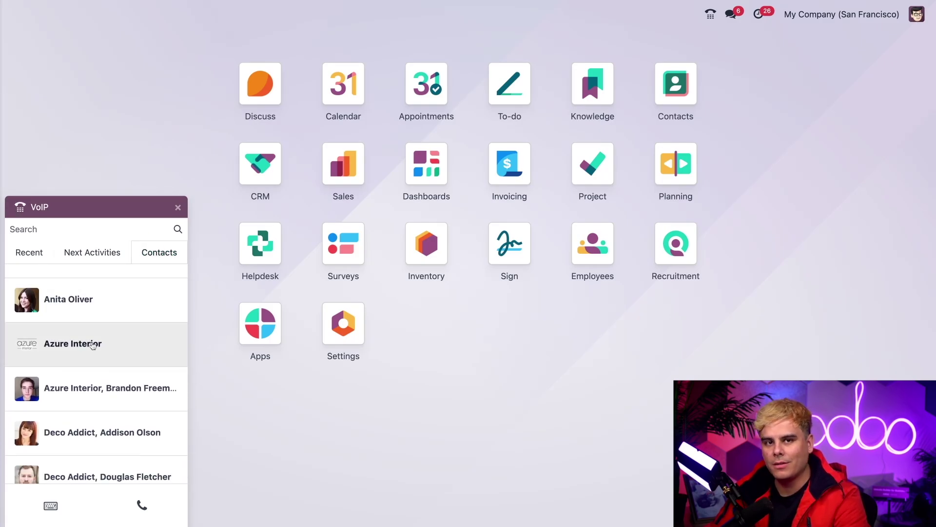
pyautogui.click(50, 232)
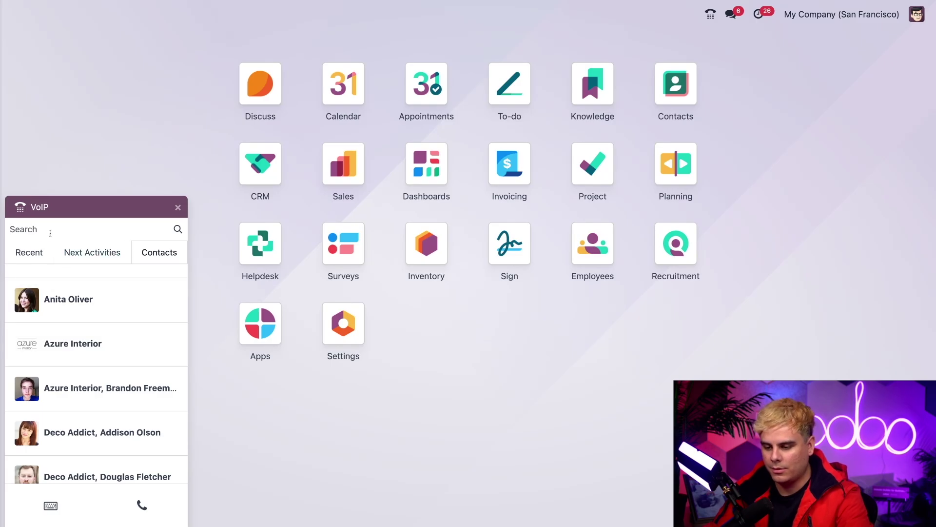
pyautogui.write('anita')
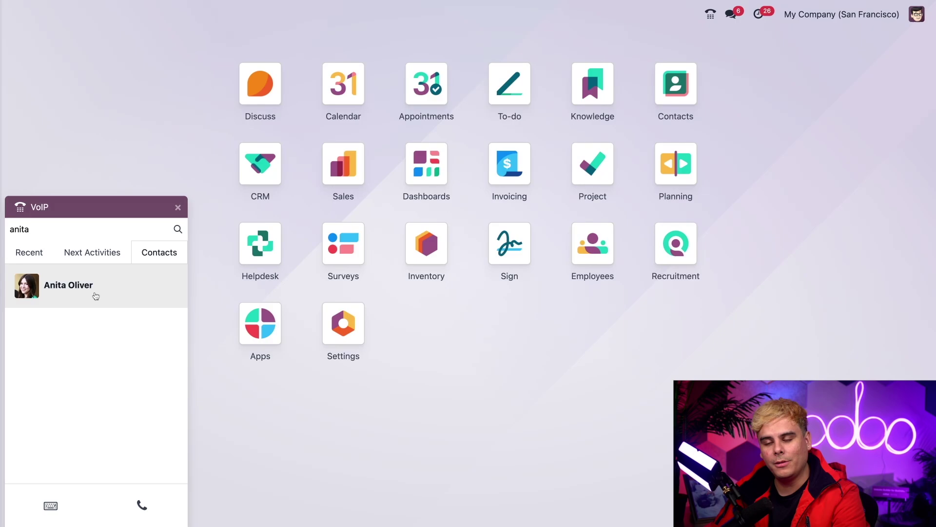
# - Enter +1 on the softphone dial pad, then close the softphone panel
pyautogui.click(52, 505)
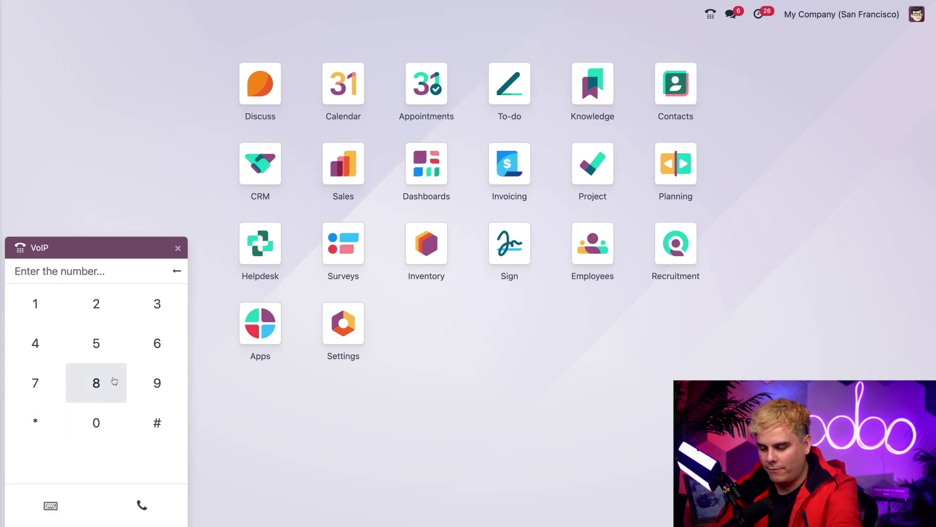
pyautogui.write('+1')
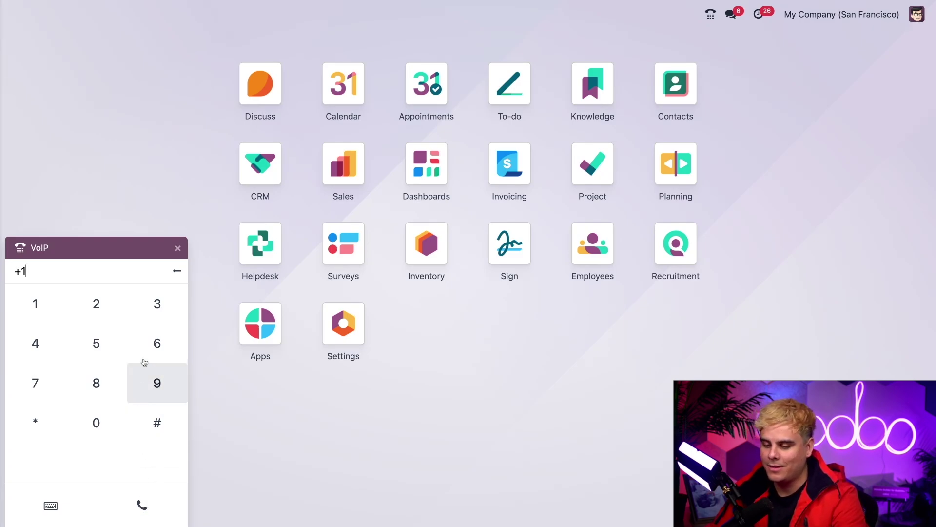
pyautogui.click(179, 249)
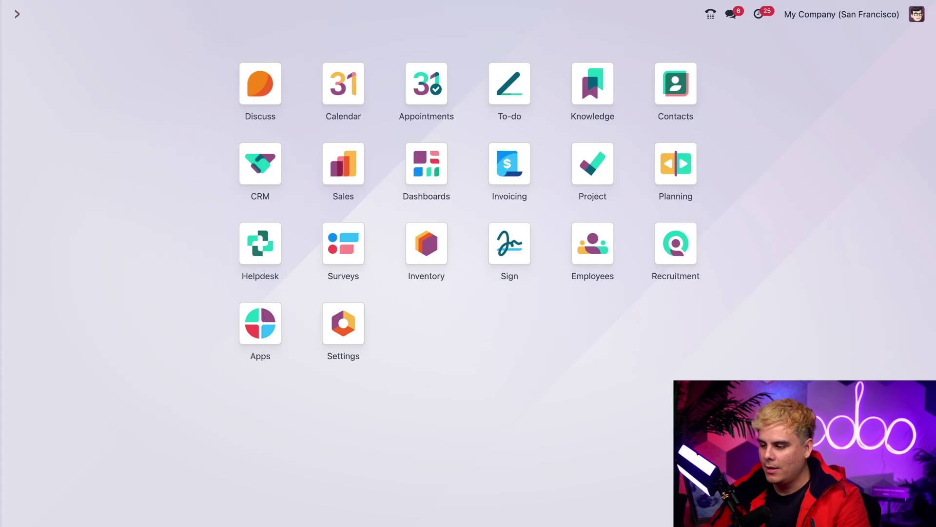
# - In the CRM pipeline, add the $3,000.00 New-stage opportunity to the call queue
pyautogui.click(262, 170)
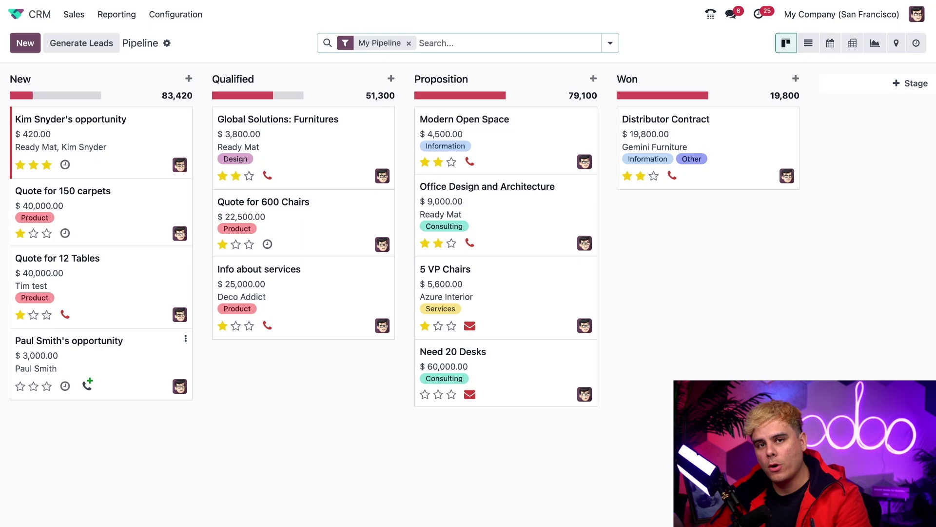
pyautogui.click(90, 386)
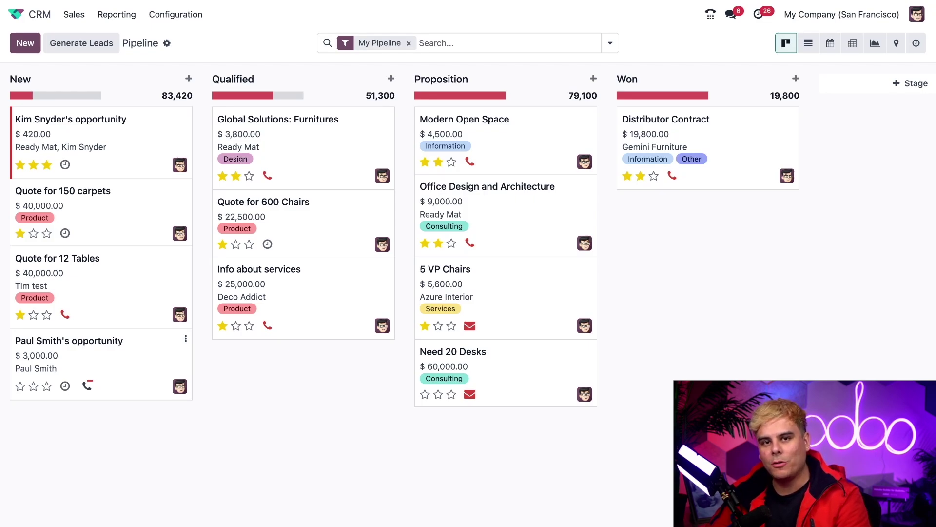
pyautogui.click(88, 386)
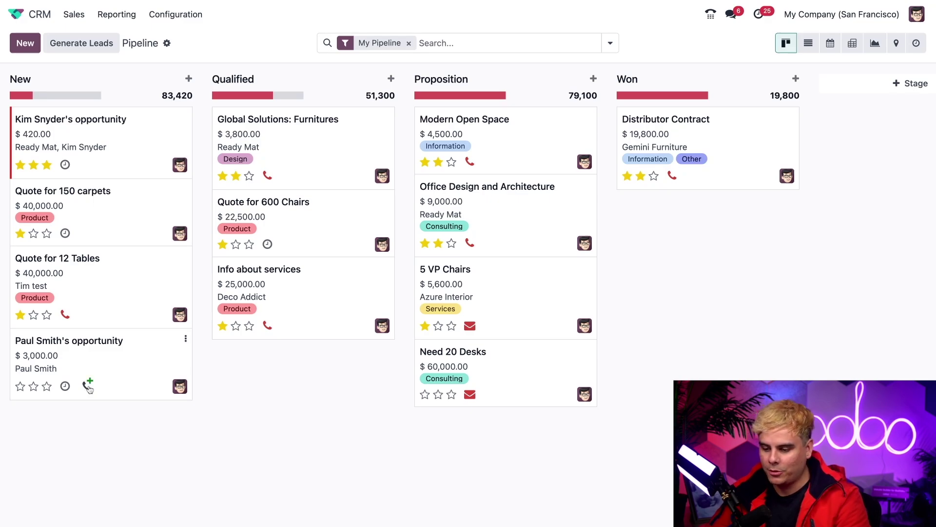
pyautogui.click(89, 387)
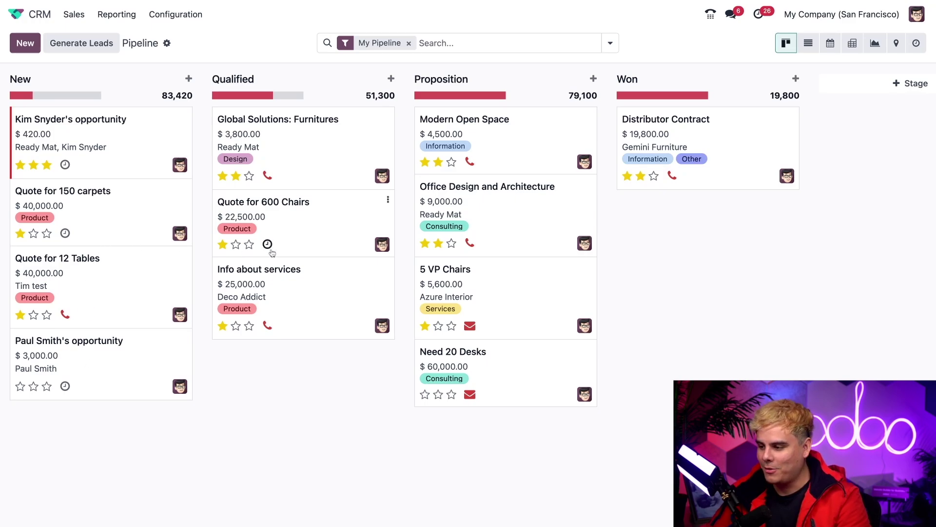
# - Review the softphone's Next Activities list down to the queued call
pyautogui.click(710, 17)
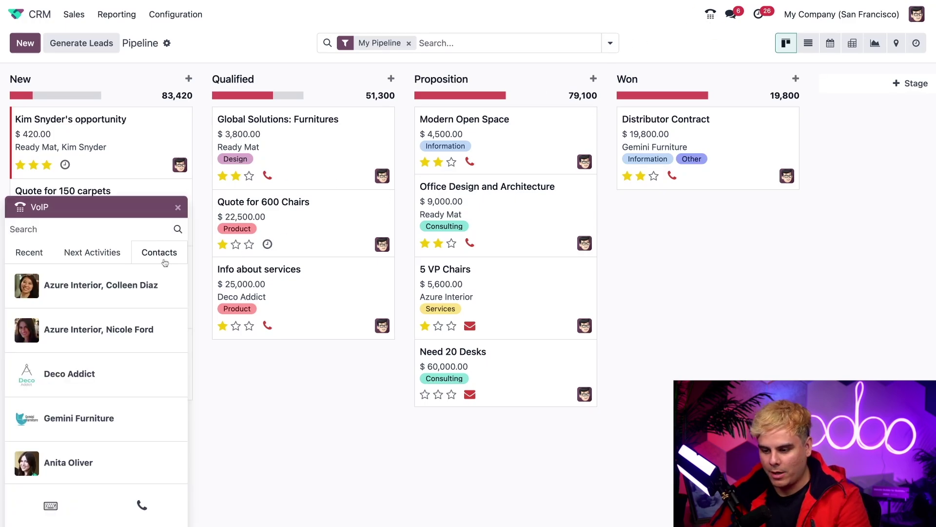
pyautogui.click(108, 255)
pyautogui.scroll(-3, 113, 379)
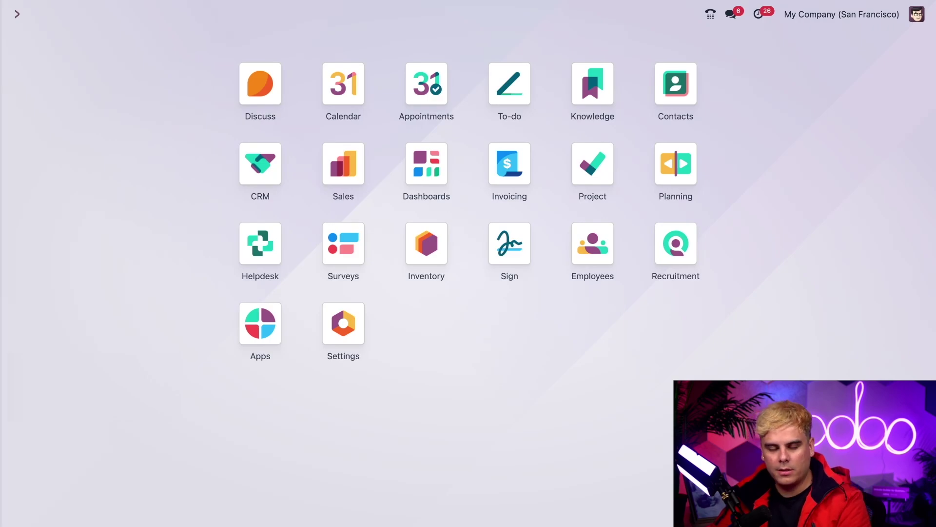
# - Collapse and re-expand the incoming call panel, then accept the call
pyautogui.click(130, 254)
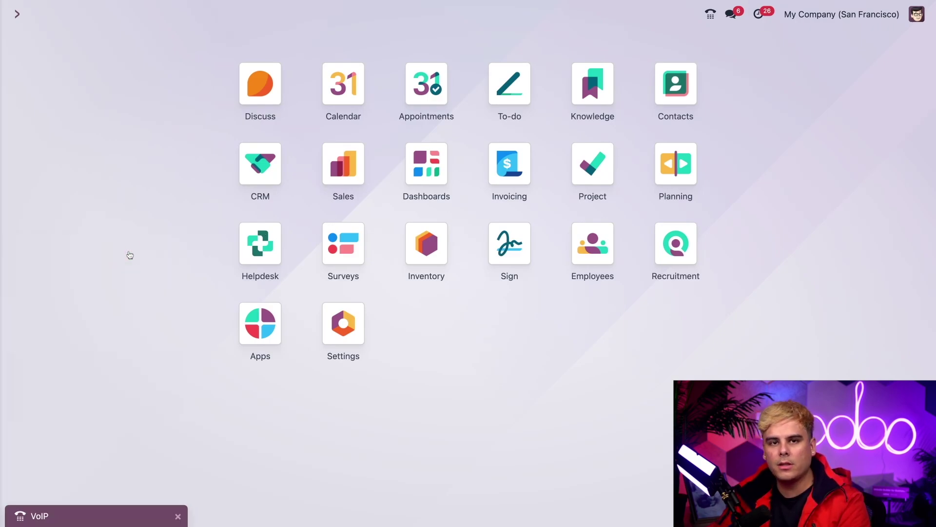
pyautogui.click(93, 512)
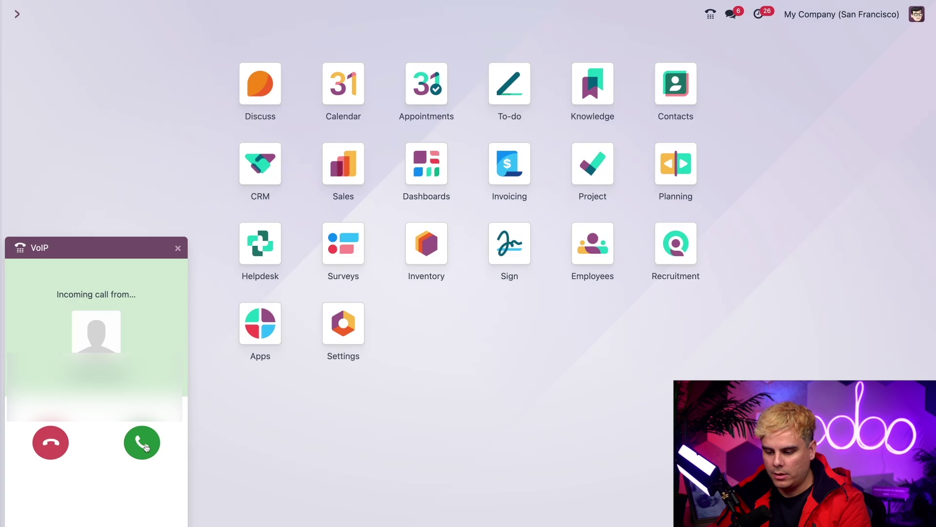
pyautogui.click(145, 447)
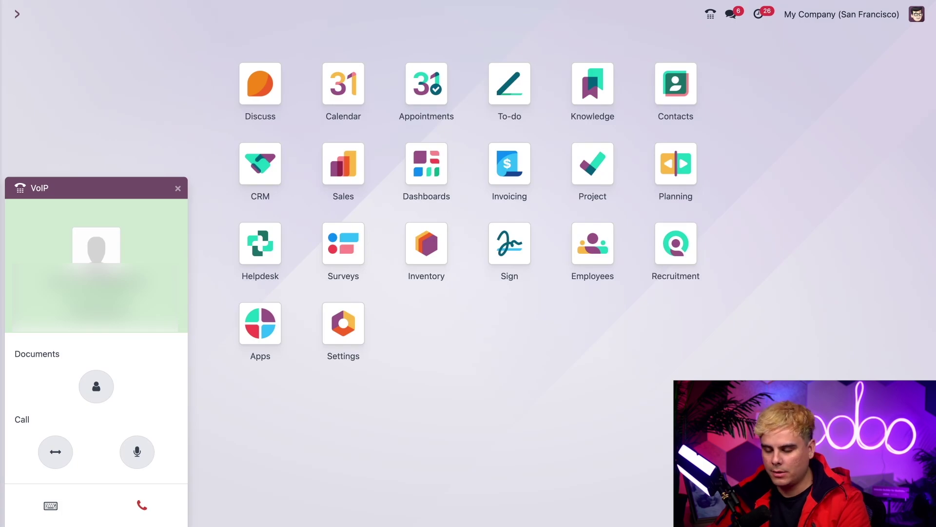
# - Replace transfer target 6544 with 2787, cancel, then reopen Transfer to with an empty field
pyautogui.click(55, 452)
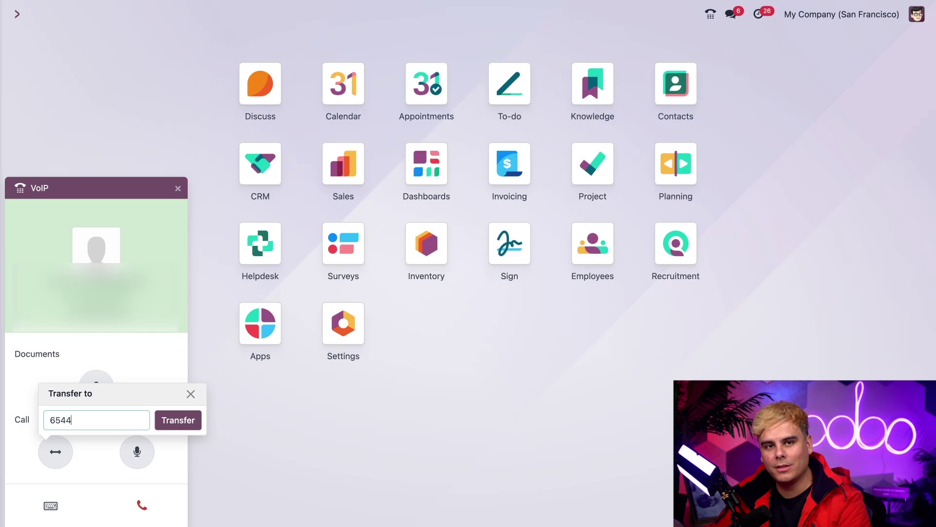
pyautogui.hotkey('ctrl', 'a')
pyautogui.write('2')
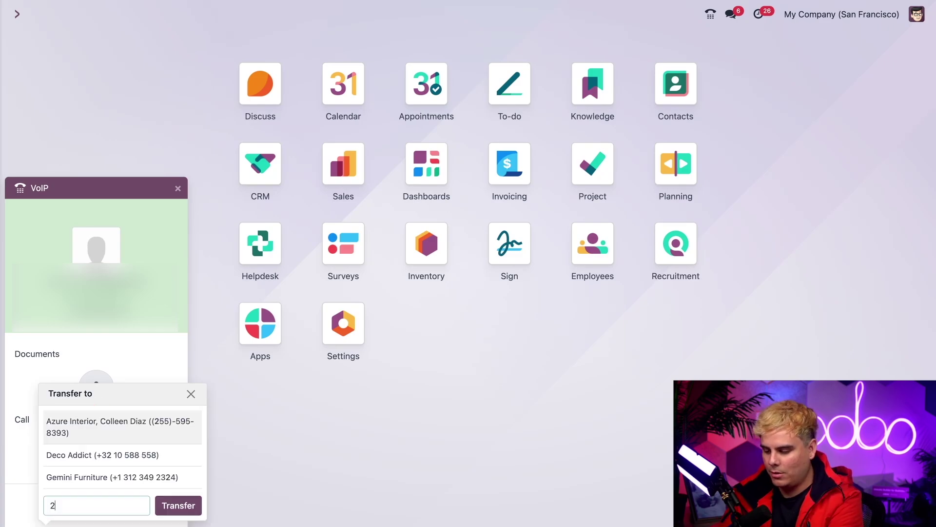
pyautogui.write('787')
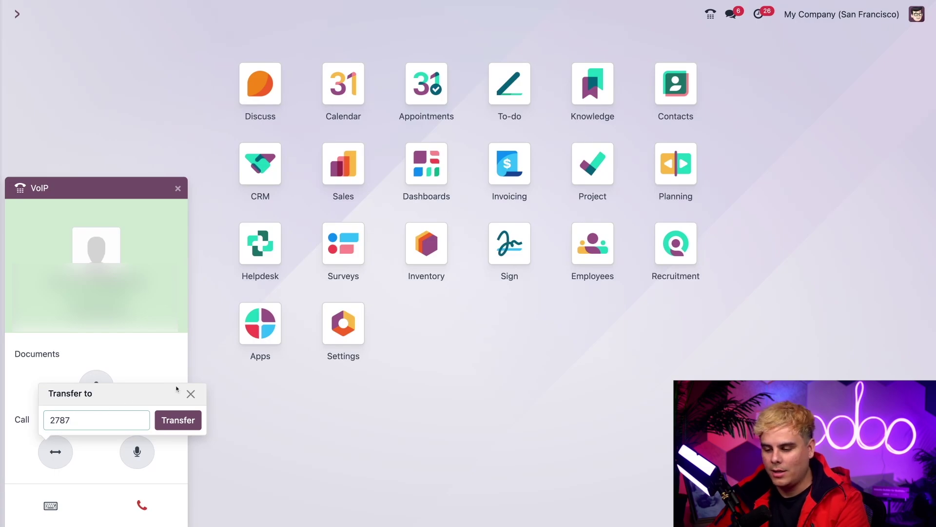
pyautogui.click(191, 394)
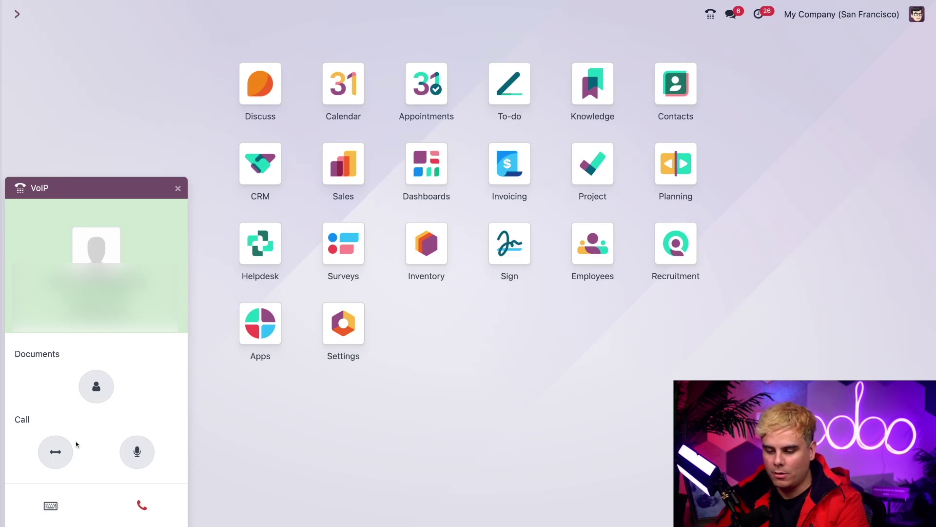
pyautogui.click(55, 452)
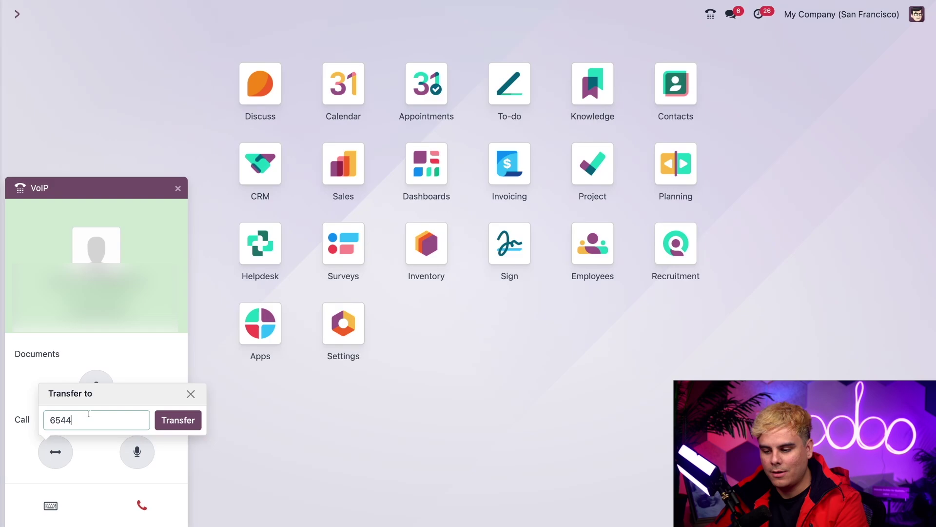
pyautogui.press('BackSpace')
pyautogui.press('BackSpace')
pyautogui.press('BackSpace')
pyautogui.press('BackSpace')
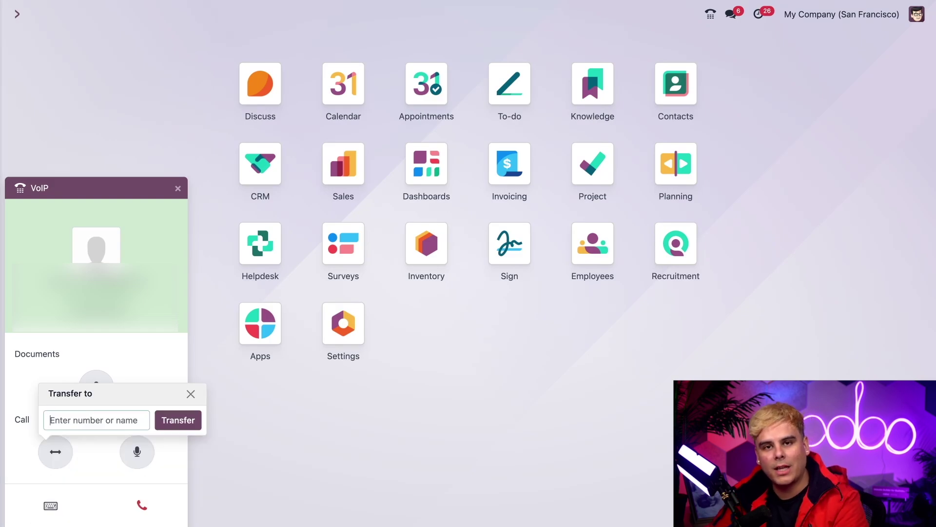
# - Search for +1 contacts in the Transfer to field
pyautogui.write('+1')
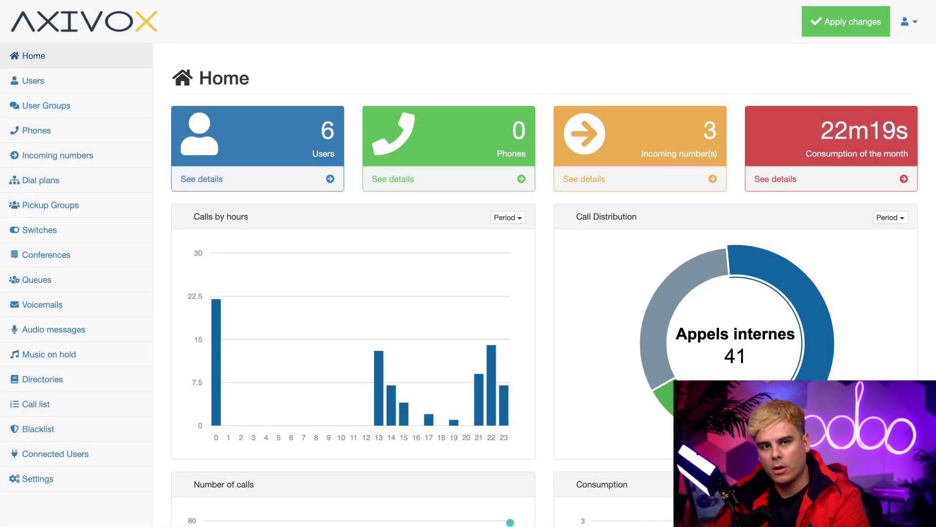
# - Open Axivox user 6544's Forwardings tab to view its no-answer rules
pyautogui.click(35, 86)
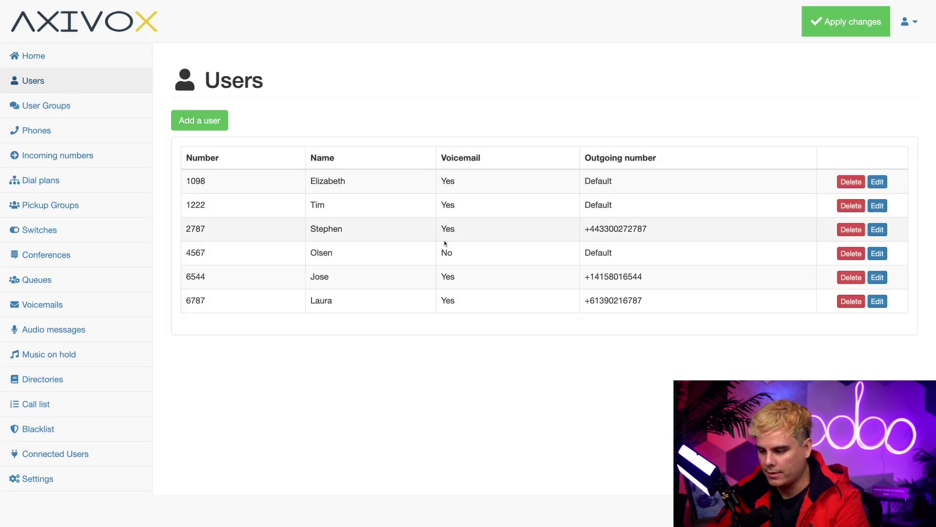
pyautogui.click(409, 276)
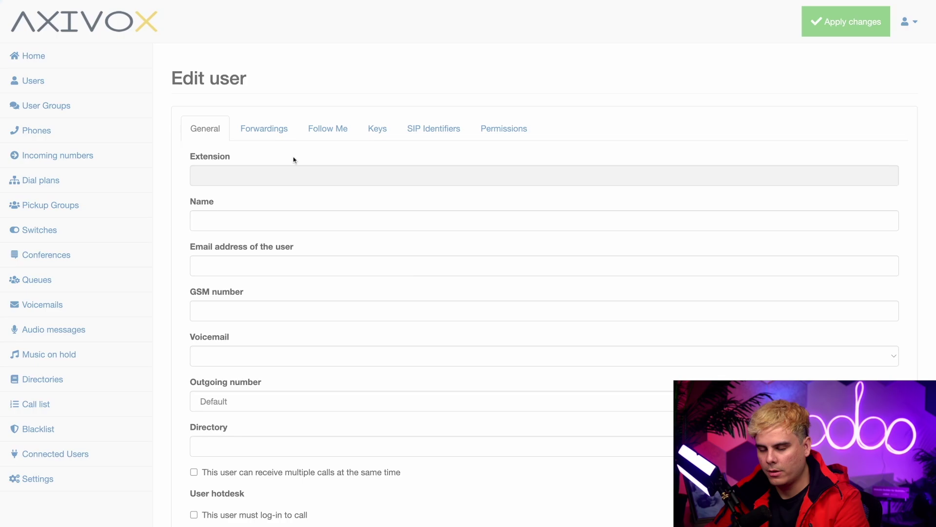
pyautogui.click(268, 140)
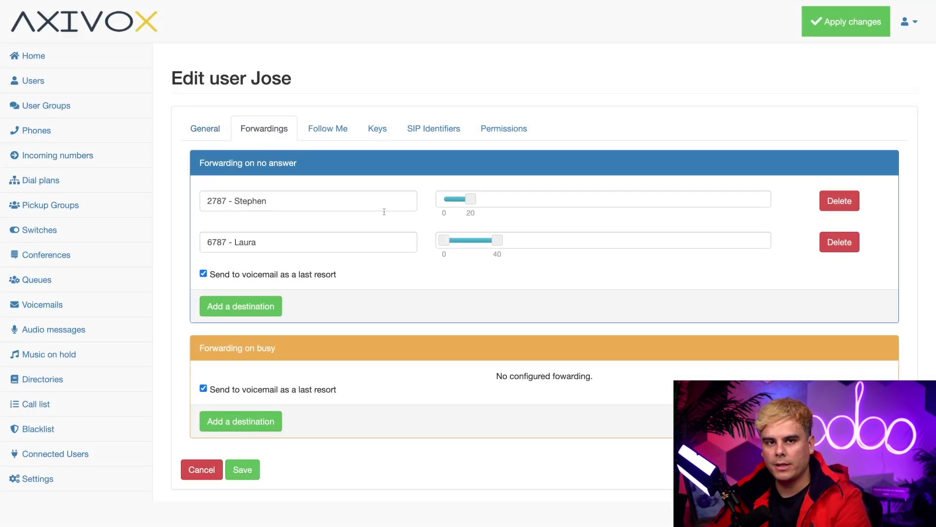